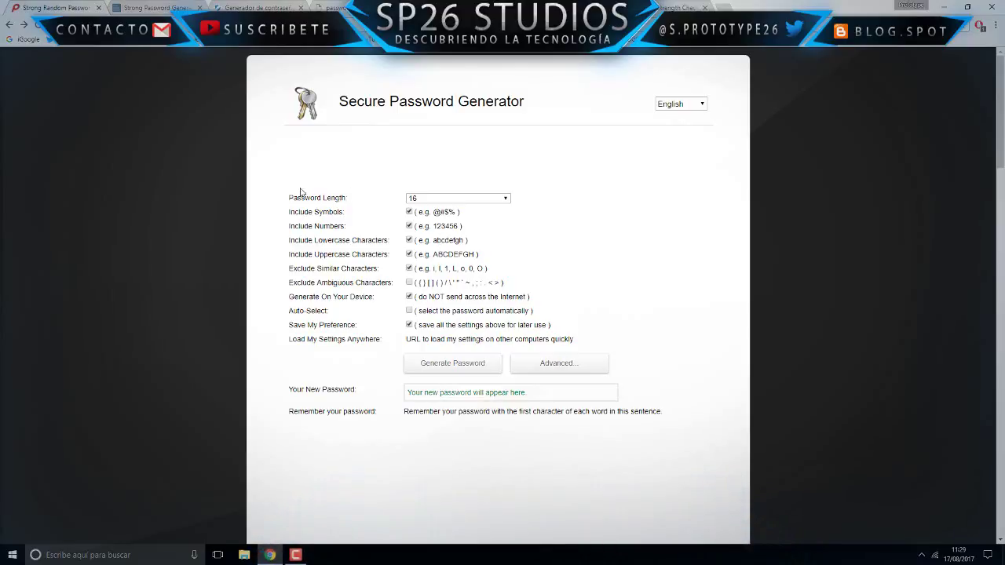
Review the available password length options in the Secure Password Generator without changing the selected length.
{"action": "left_click", "coordinate": [486, 198]}
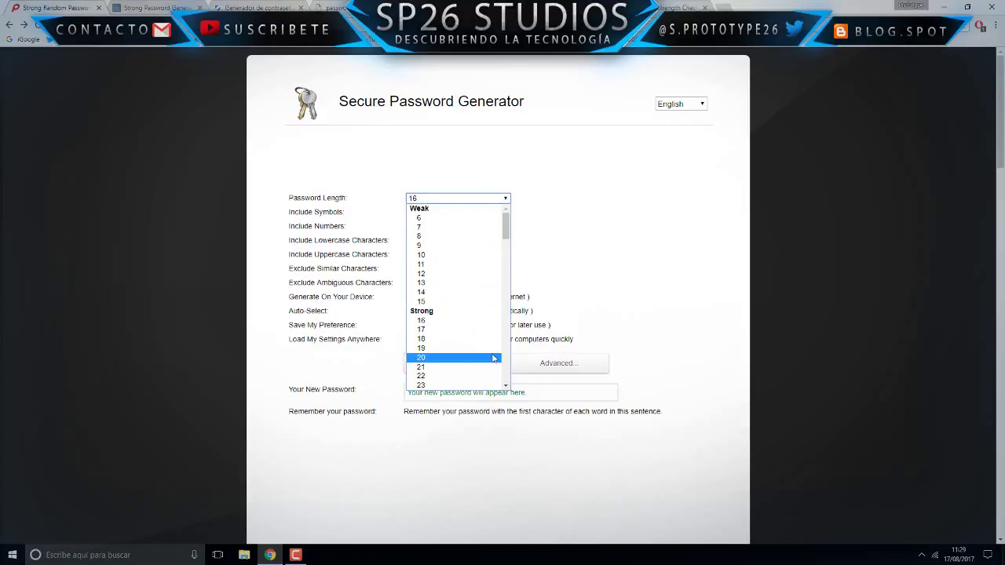
{"action": "scroll", "coordinate": [490, 353], "scroll_direction": "down", "scroll_amount": 12}
{"action": "scroll", "coordinate": [506, 351], "scroll_direction": "down", "scroll_amount": 3}
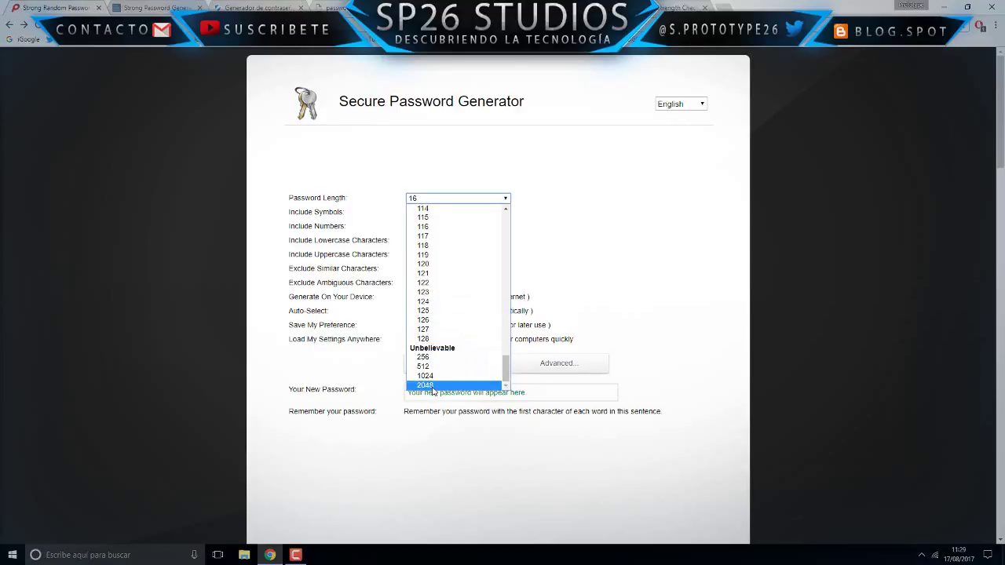
{"action": "left_click", "coordinate": [620, 312]}
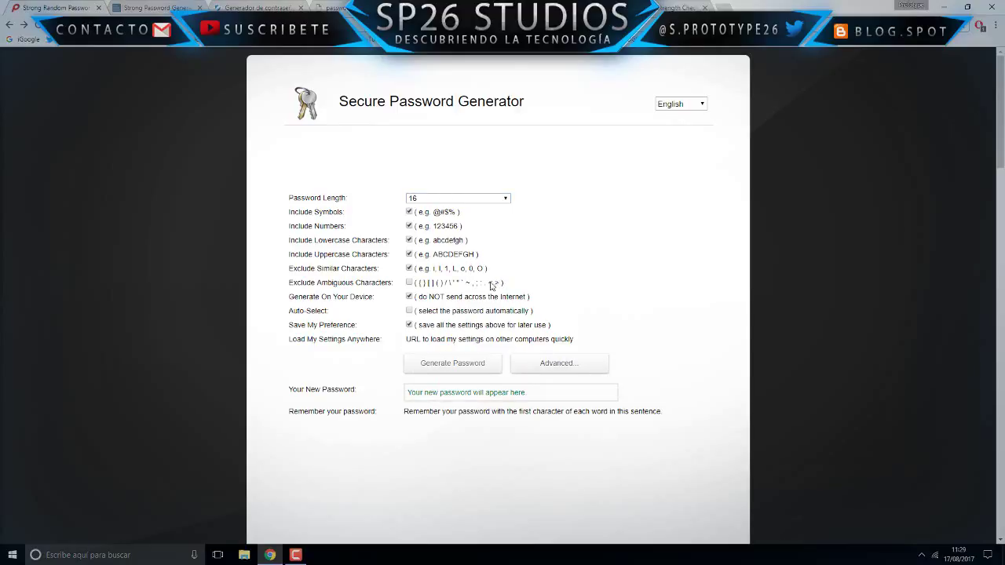
Generate a password in the Secure Password Generator with uppercase characters included and select the generated text.
{"action": "left_click", "coordinate": [407, 255]}
{"action": "left_click", "coordinate": [448, 372]}
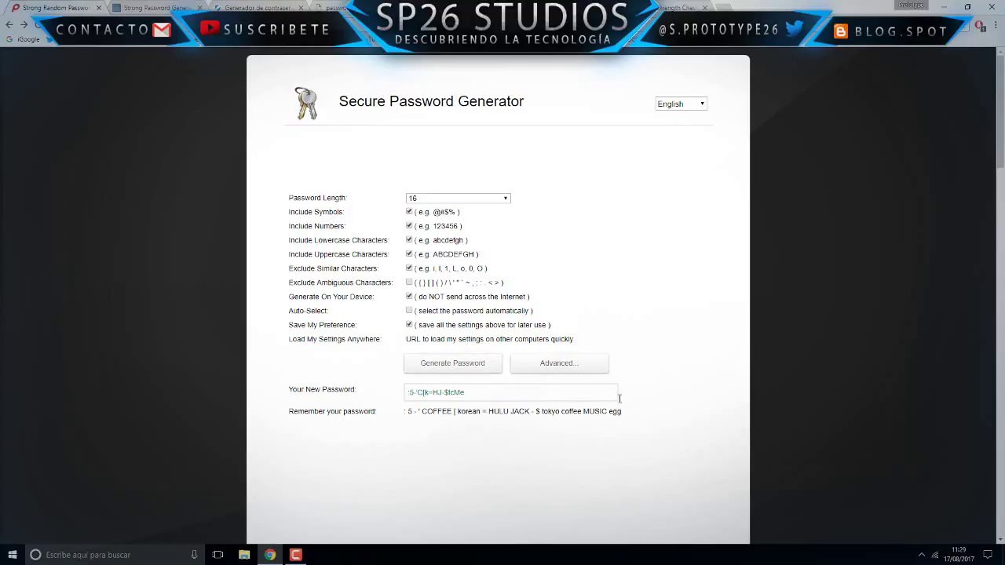
{"action": "left_click", "coordinate": [479, 393]}
{"action": "left_click_drag", "start_coordinate": [480, 392], "coordinate": [400, 399]}
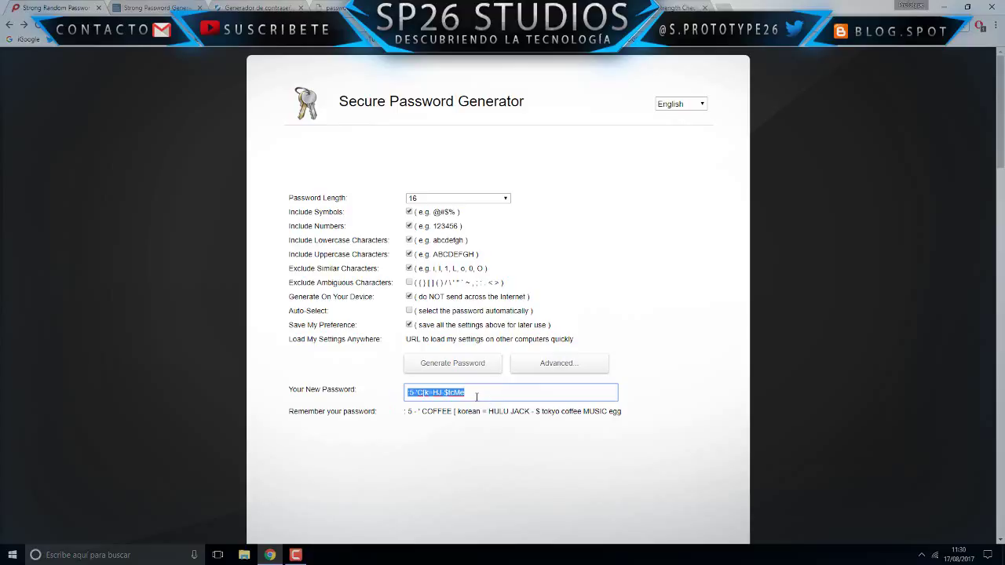
{"action": "left_click", "coordinate": [531, 394]}
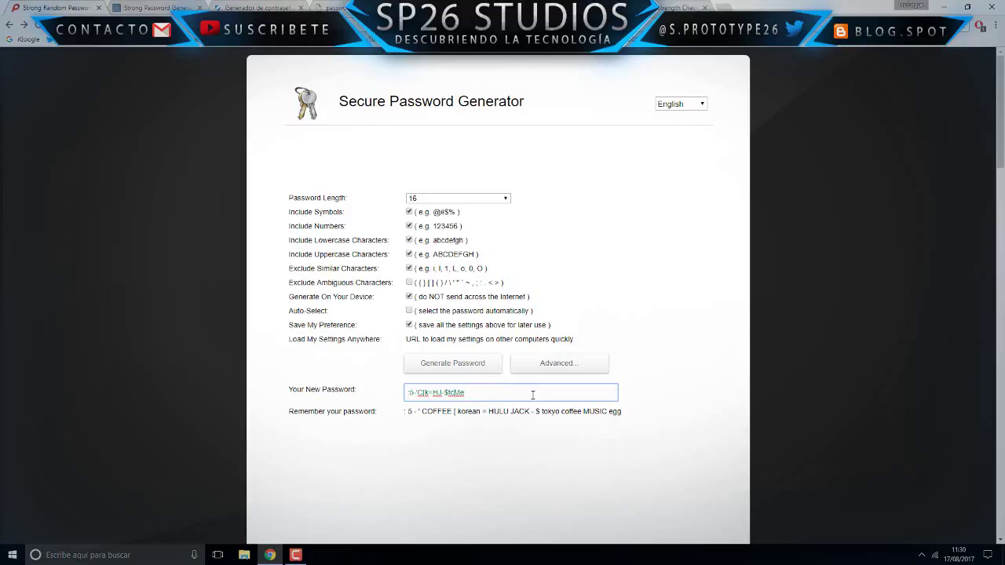
{"action": "triple_click", "coordinate": [478, 393]}
Generate a password on the Strong Password Generator page and select the generated text.
{"action": "left_click", "coordinate": [144, 8]}
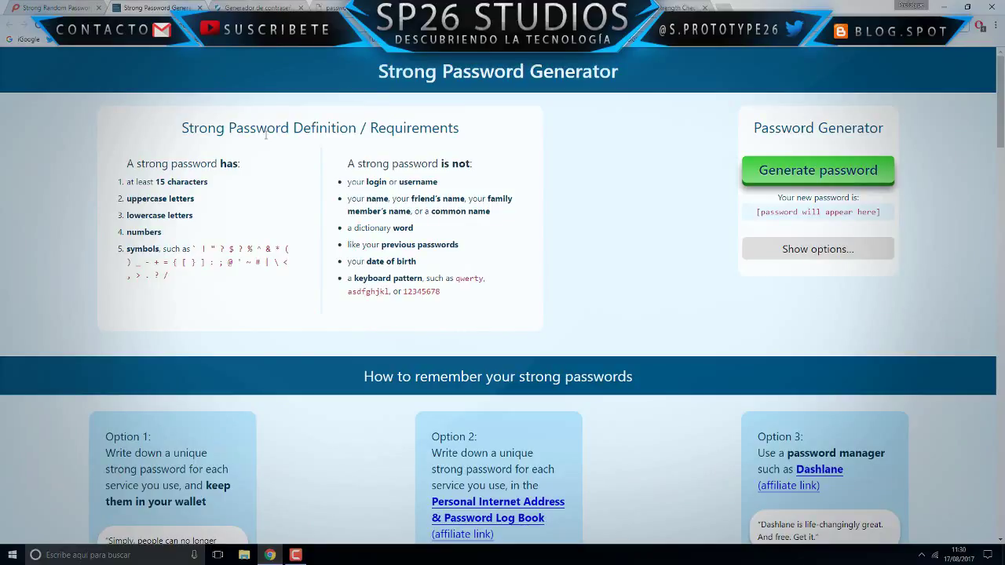
{"action": "left_click", "coordinate": [831, 175]}
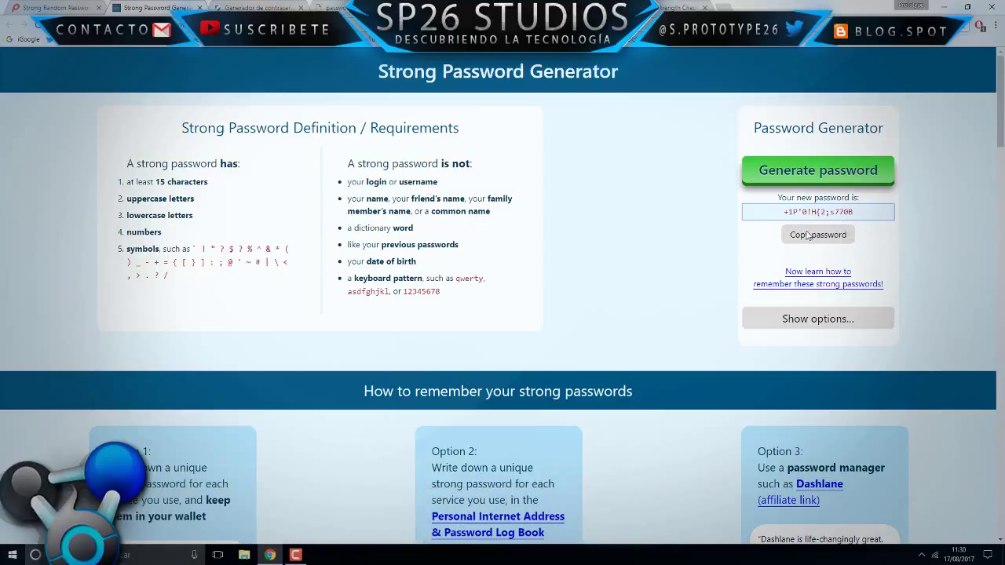
{"action": "triple_click", "coordinate": [848, 214]}
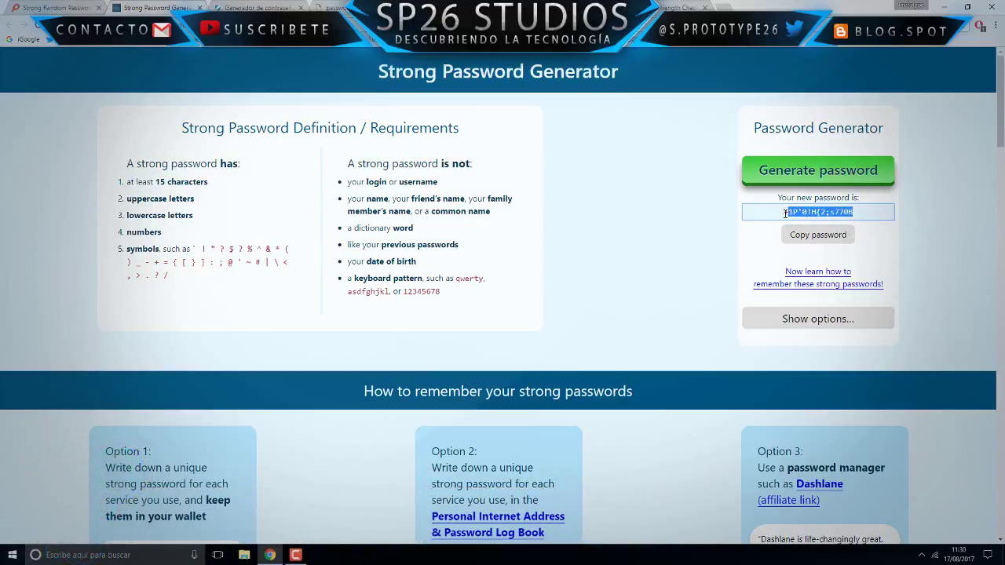
Generate several new pairs of pronounceable and more secure passwords on the Generador de contraseñas aleatorias page.
{"action": "left_click", "coordinate": [260, 7]}
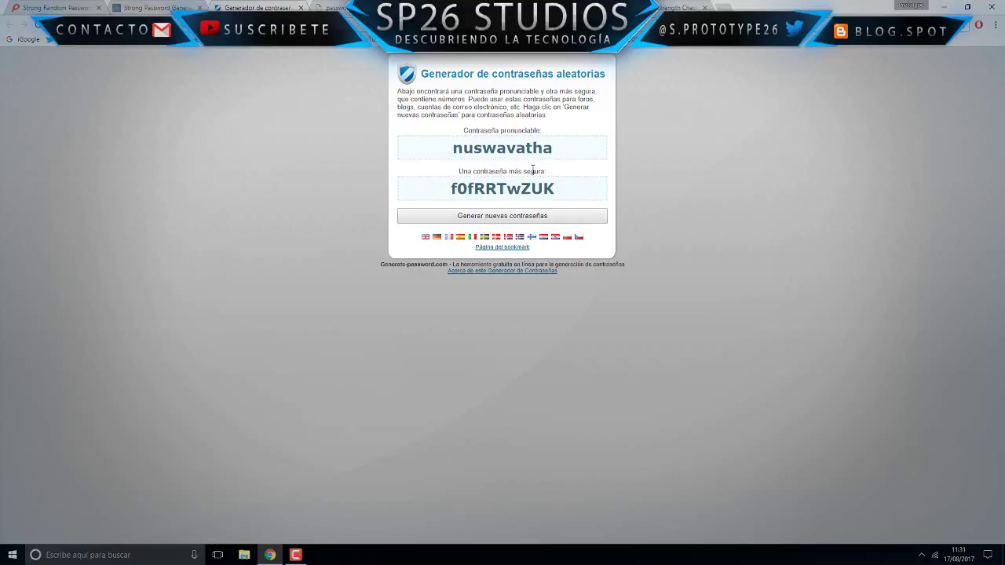
{"action": "left_click", "coordinate": [517, 218]}
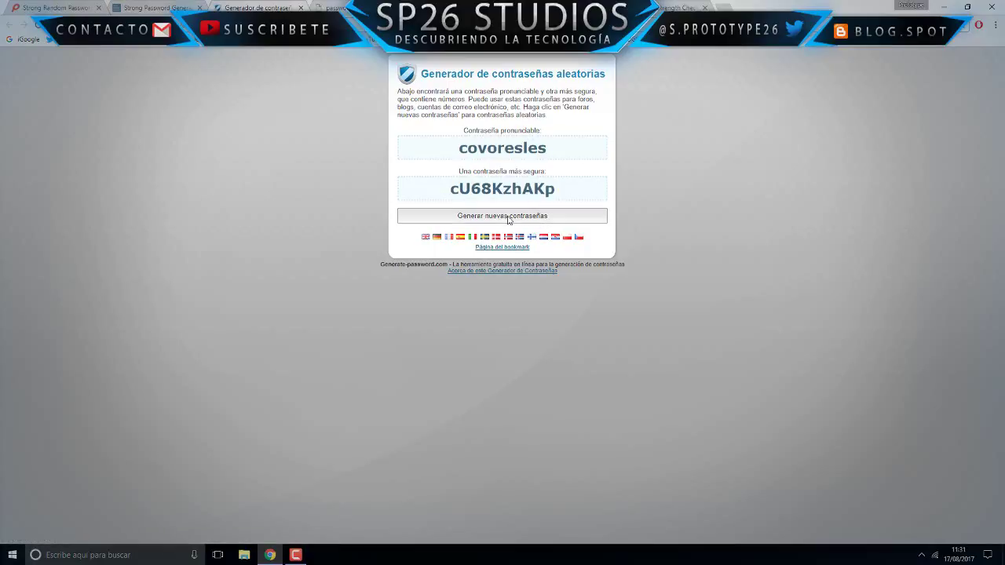
{"action": "left_click", "coordinate": [514, 217]}
{"action": "left_click", "coordinate": [501, 220]}
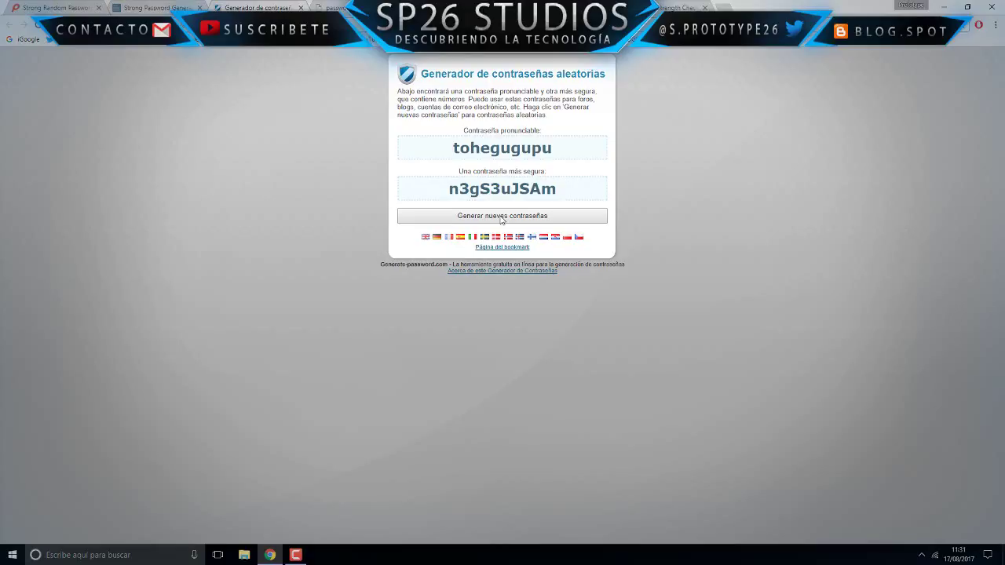
{"action": "left_click", "coordinate": [498, 213]}
{"action": "left_click", "coordinate": [566, 217]}
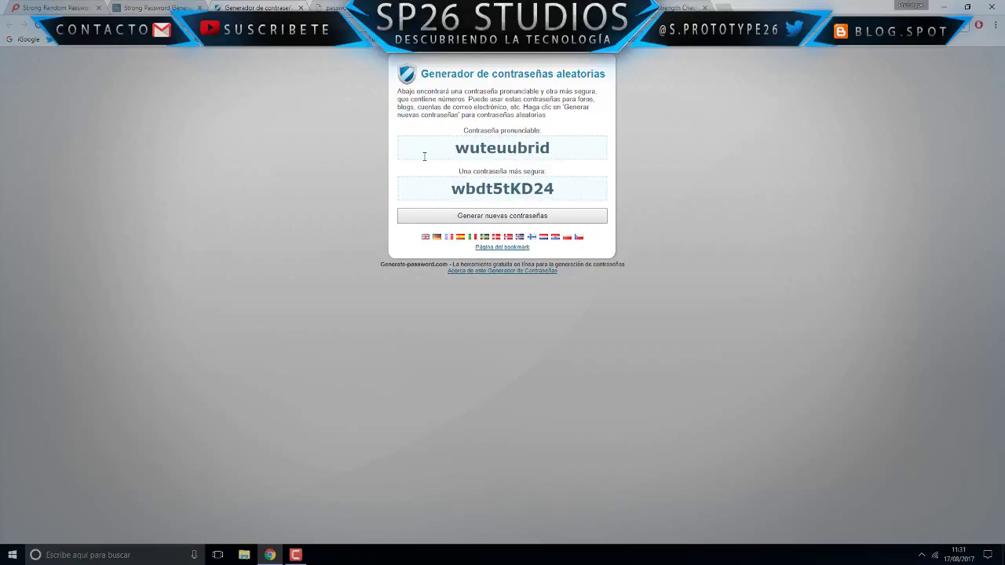
Set the password length to 50 characters on Password.es and create a password.
{"action": "left_click", "coordinate": [336, 8]}
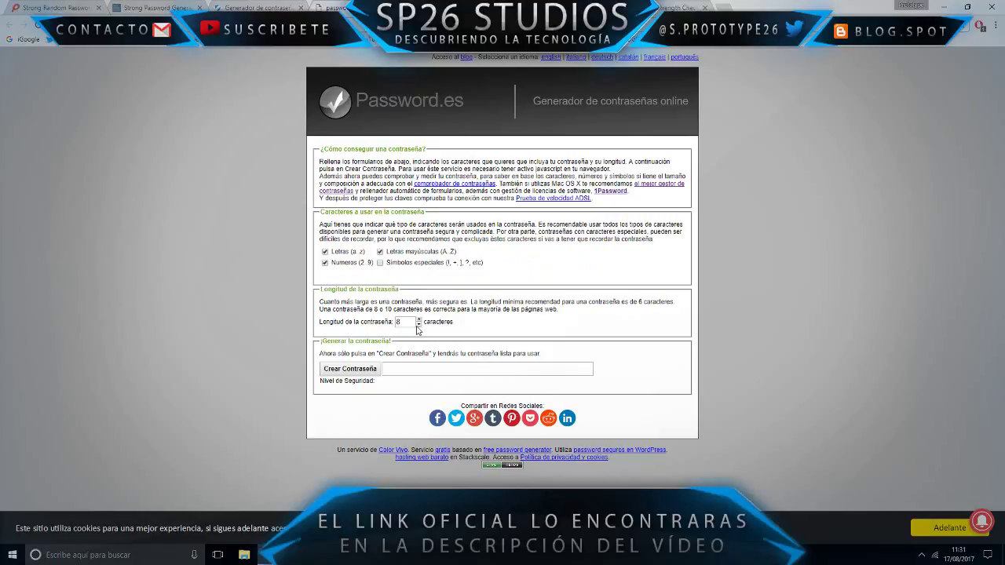
{"action": "left_click", "coordinate": [419, 319]}
{"action": "left_click", "coordinate": [418, 319]}
{"action": "left_click_drag", "start_coordinate": [406, 322], "coordinate": [376, 322]}
{"action": "type", "text": "50"}
{"action": "left_click", "coordinate": [340, 373]}
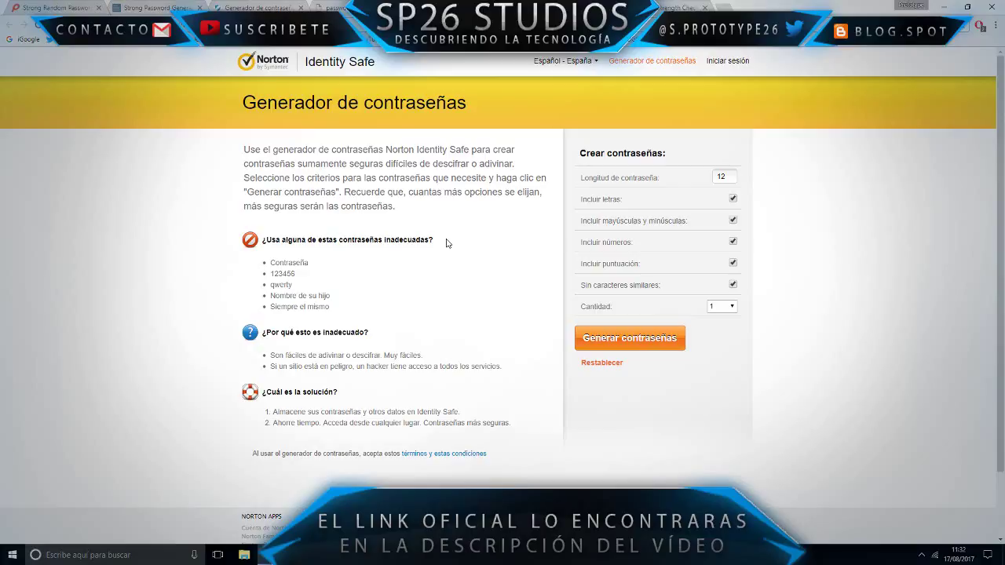
Check the quantity options in Norton Identity Safe's generator, generate a single password and select it.
{"action": "left_click", "coordinate": [722, 306]}
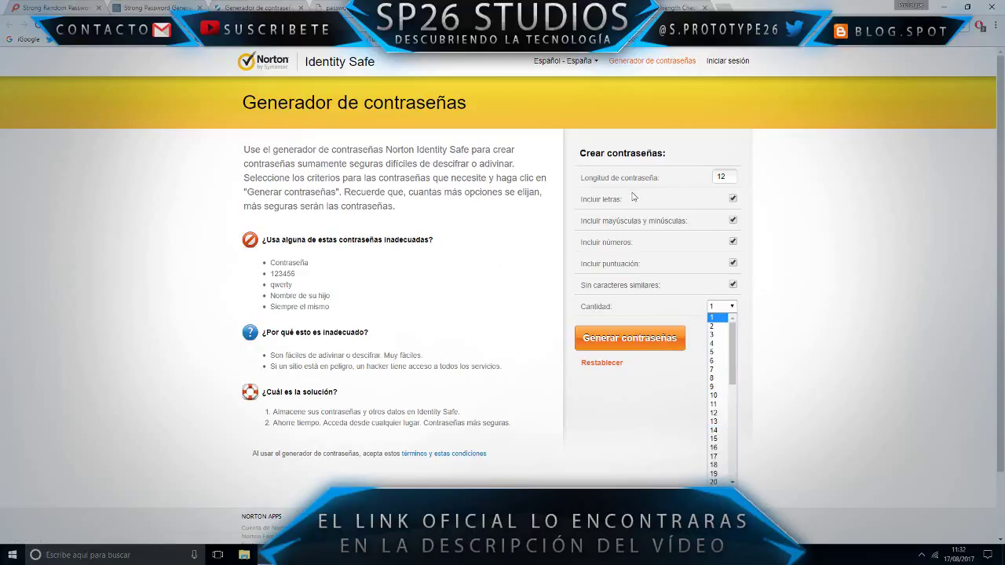
{"action": "left_click", "coordinate": [632, 275]}
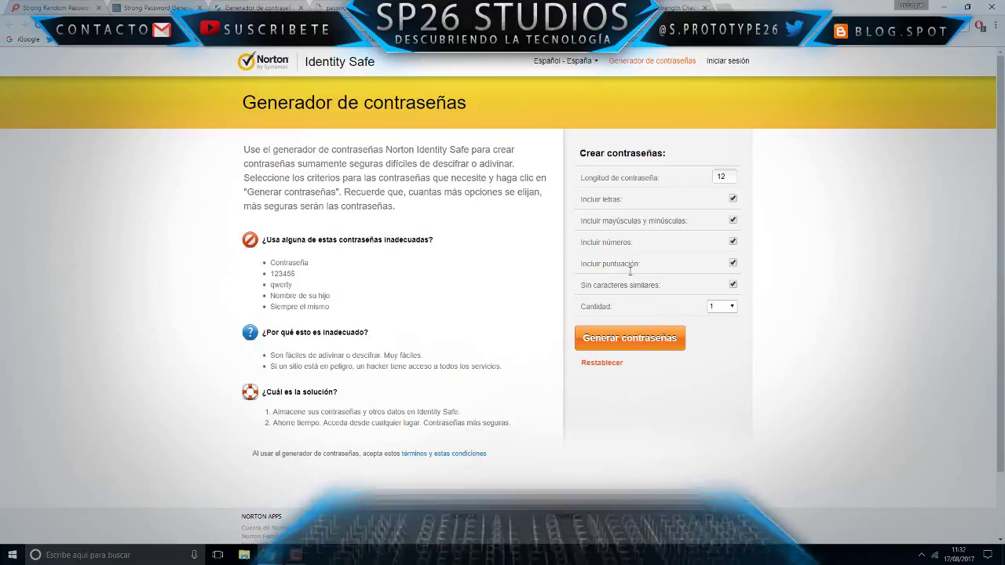
{"action": "left_click", "coordinate": [648, 346]}
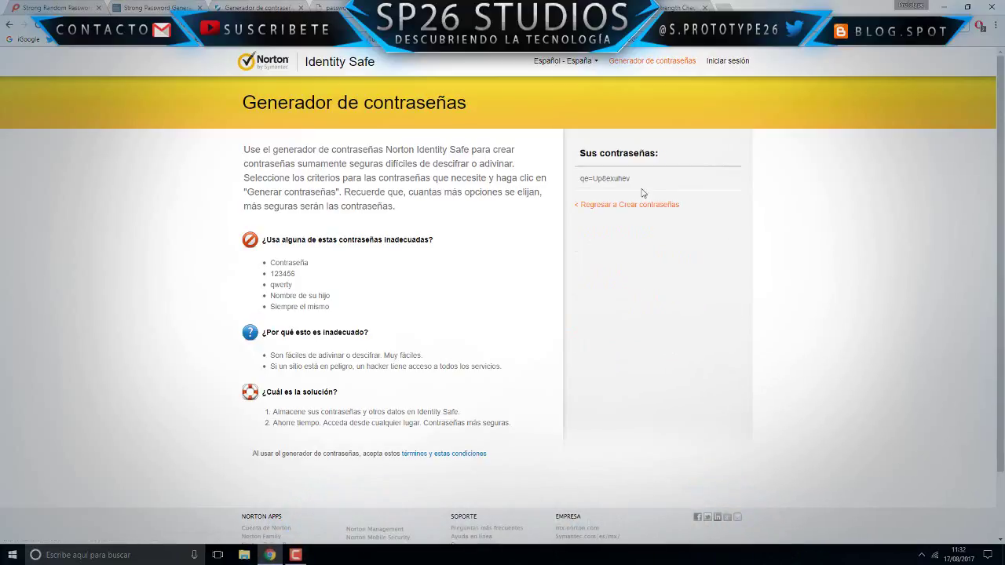
{"action": "left_click_drag", "start_coordinate": [630, 179], "coordinate": [574, 181]}
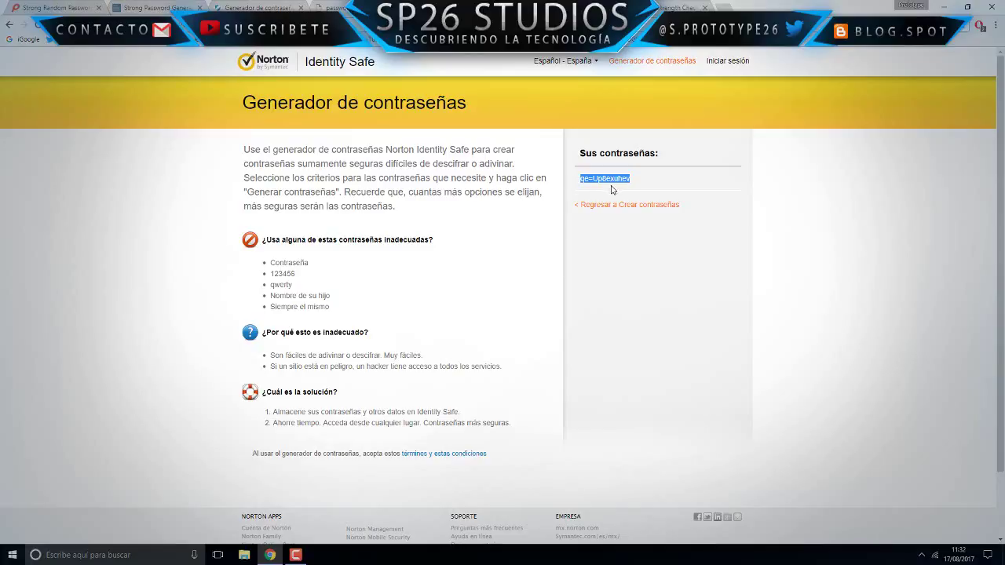
View the ClaveSegura.org generator and The Password Meter pages, and minimize the browser window.
{"action": "key", "text": "ctrl+Tab"}
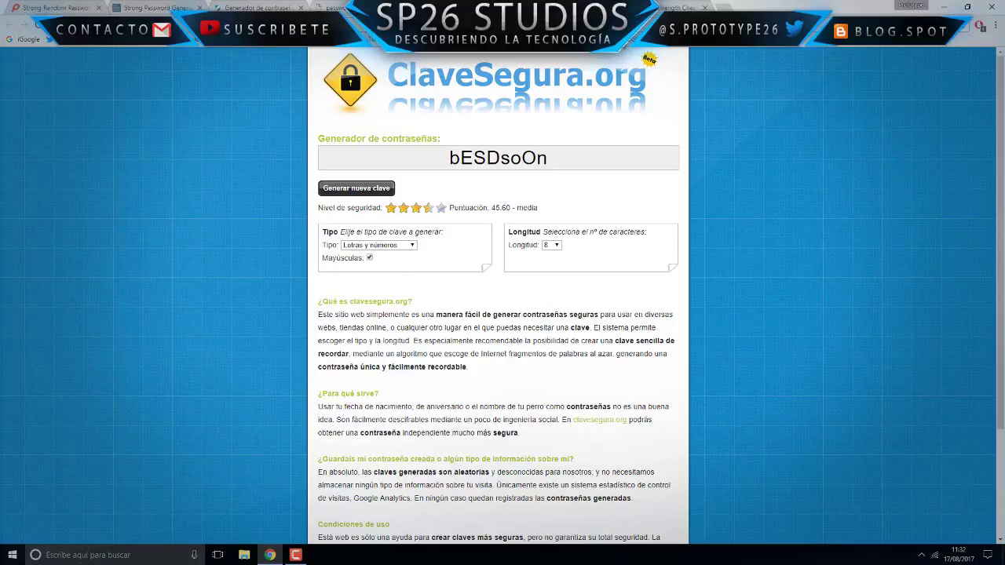
{"action": "left_click", "coordinate": [365, 8]}
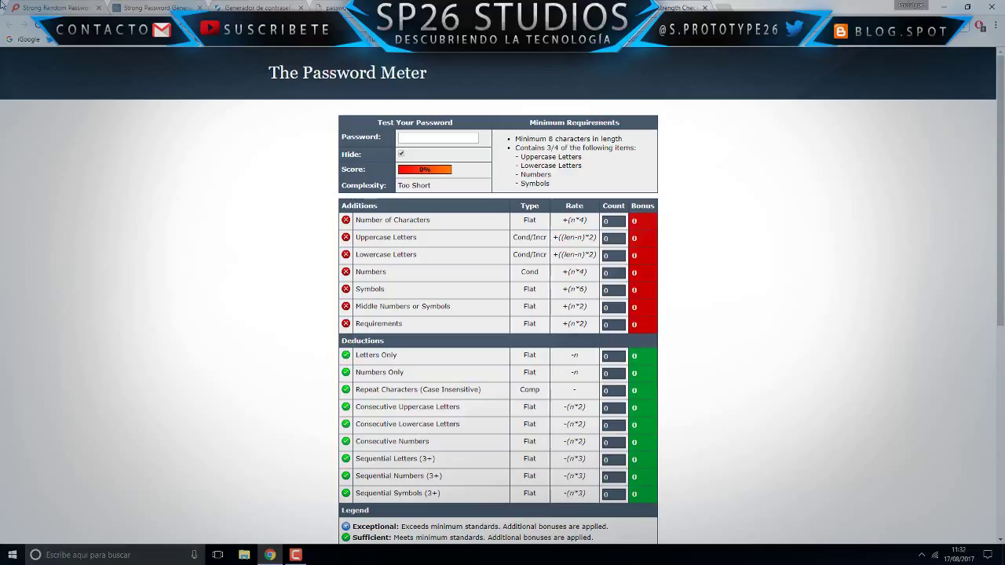
{"action": "left_click", "coordinate": [941, 8]}
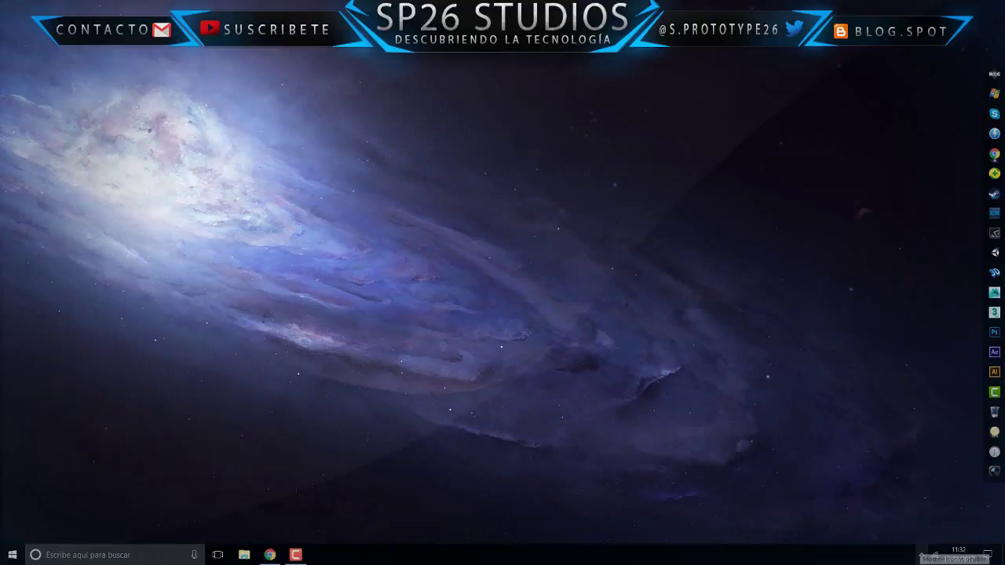